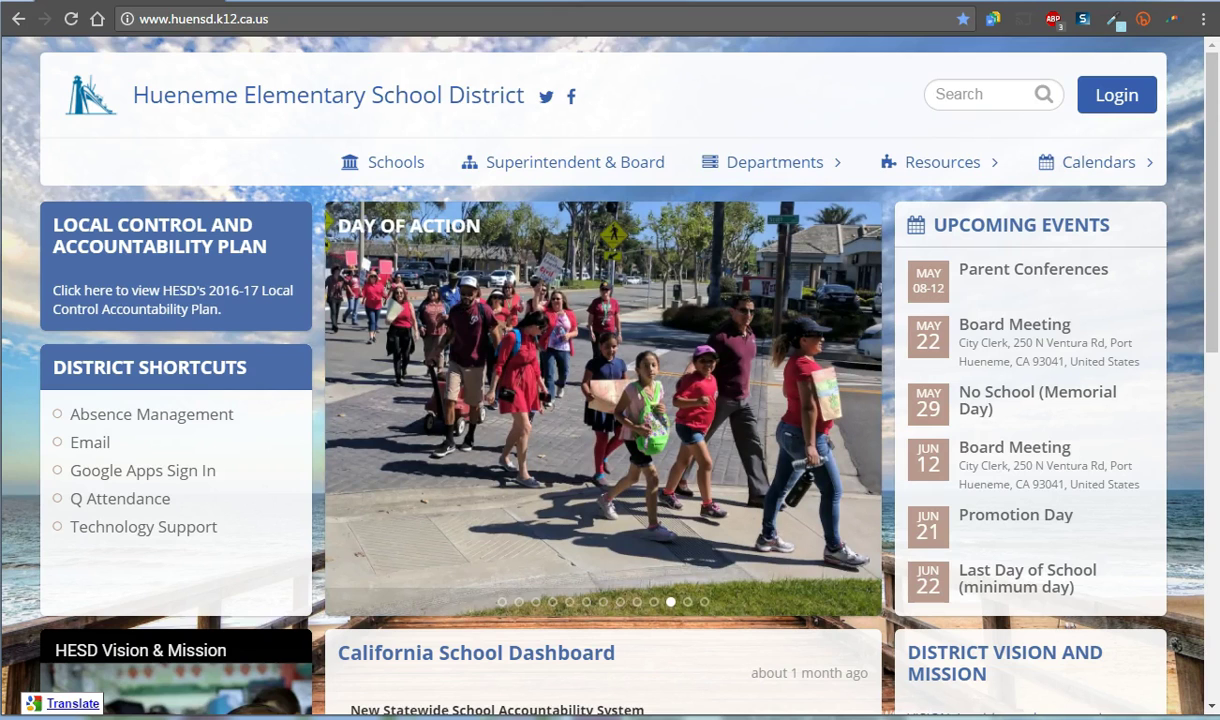
pyautogui.click(314, 22)
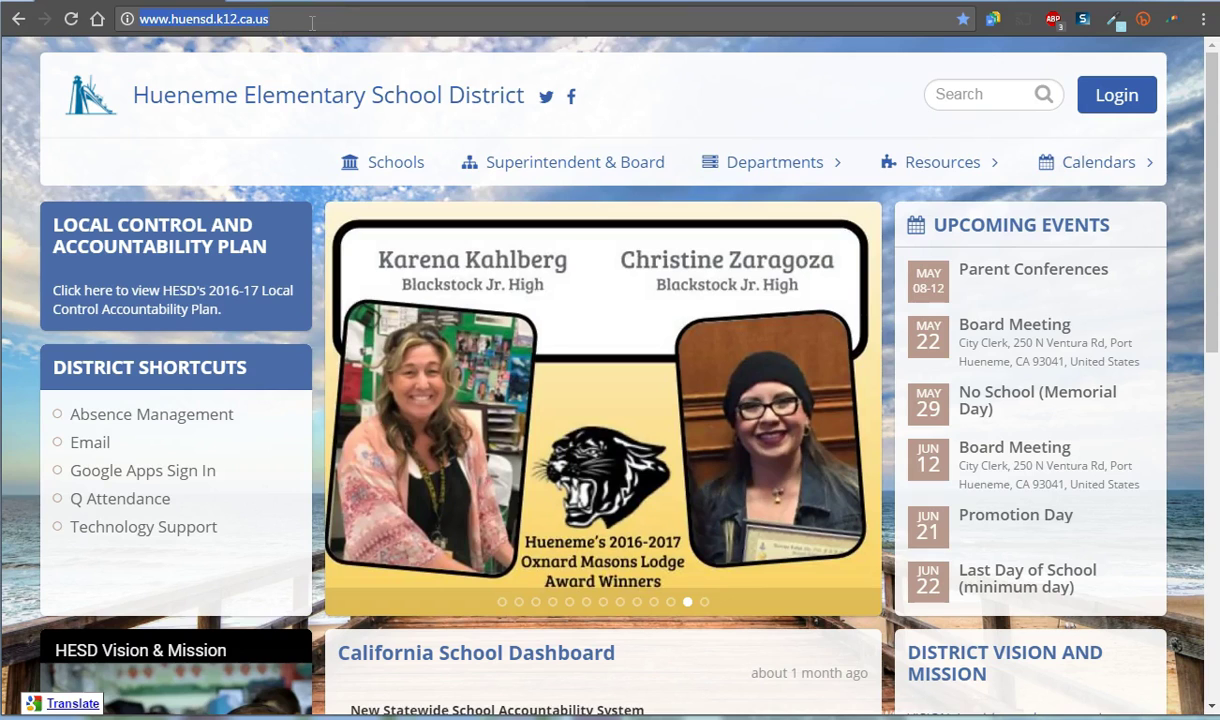
pyautogui.press('Return')
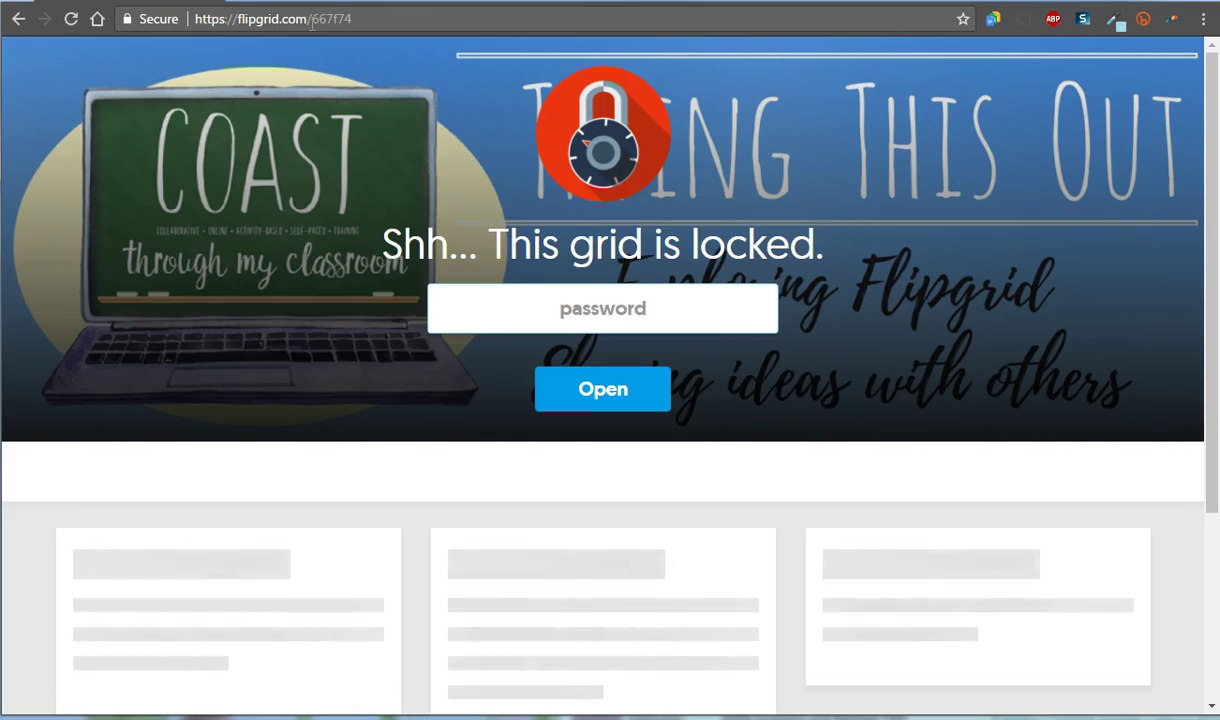
pyautogui.click(624, 326)
pyautogui.write('••••')
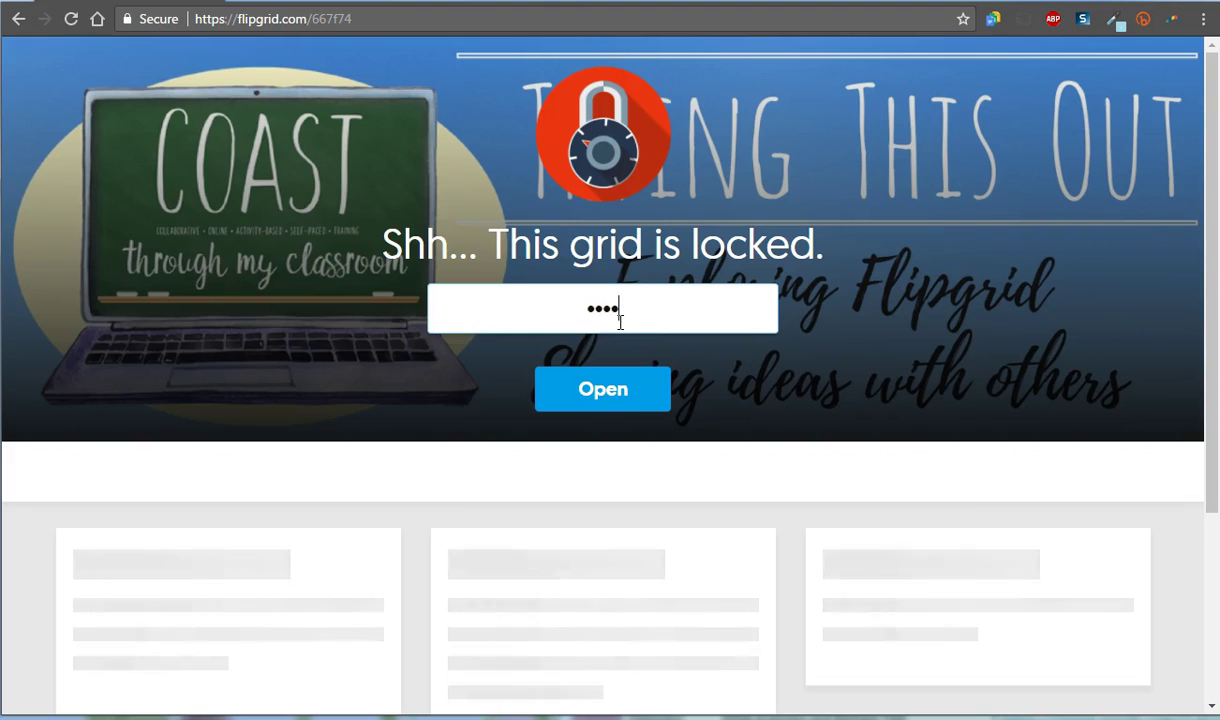
pyautogui.press('Return')
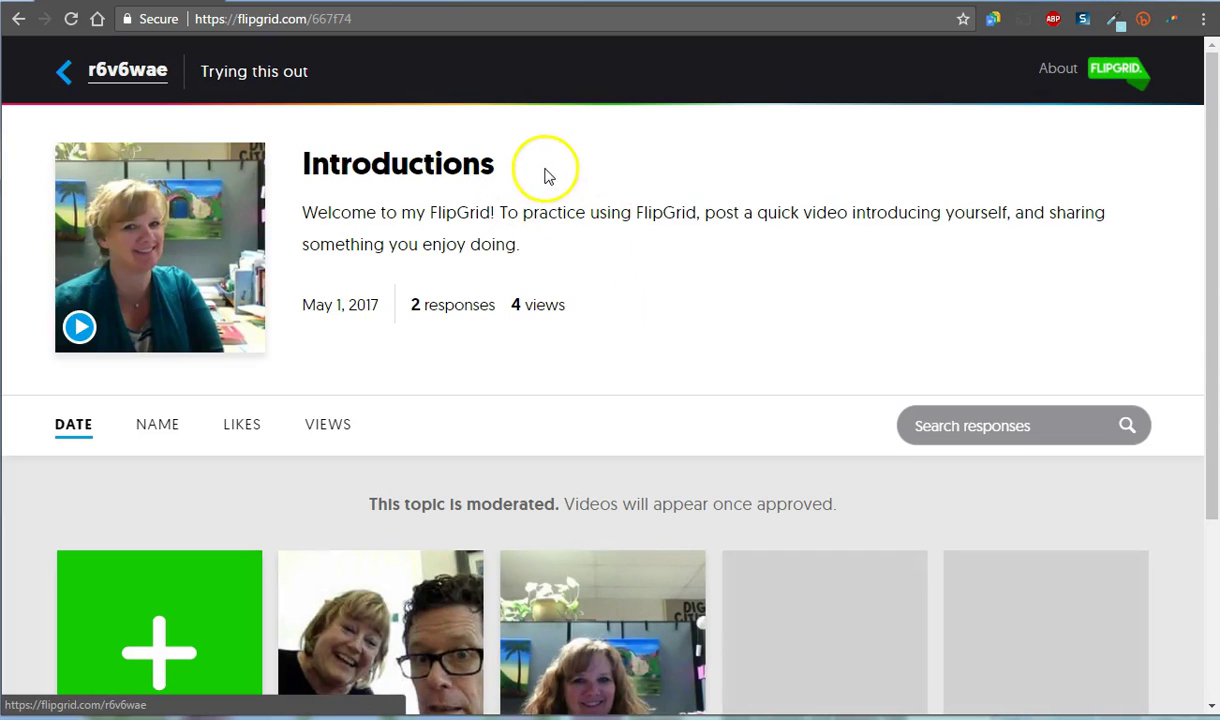
# Step: Return to the Trying this out topic list and scroll through the cards to Introductions
pyautogui.click(62, 76)
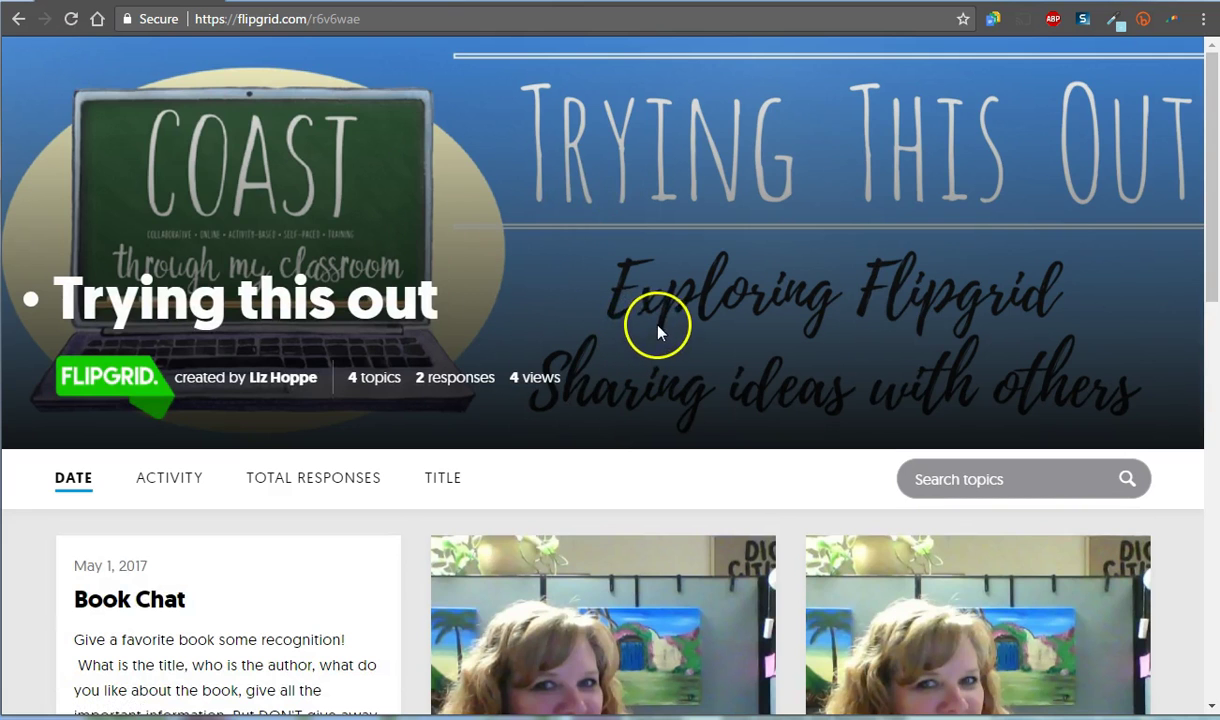
pyautogui.scroll(-9, 662, 312)
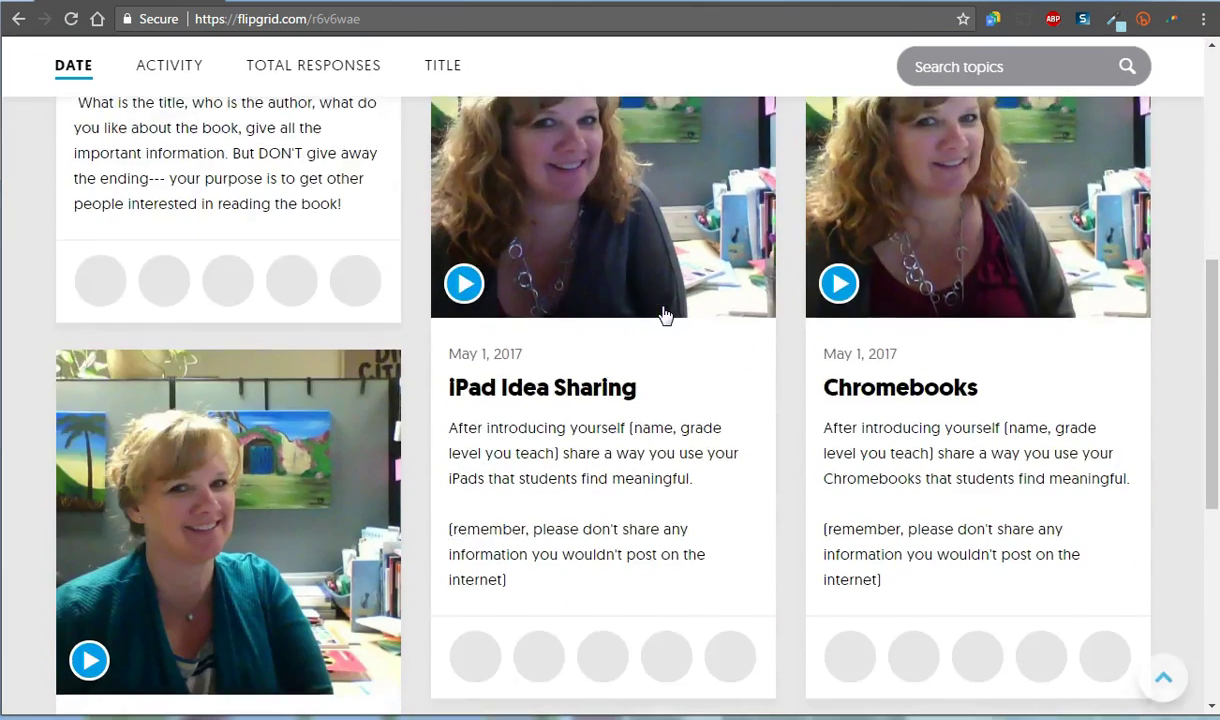
pyautogui.scroll(-2, 664, 316)
pyautogui.scroll(5, 373, 218)
pyautogui.scroll(4, 380, 232)
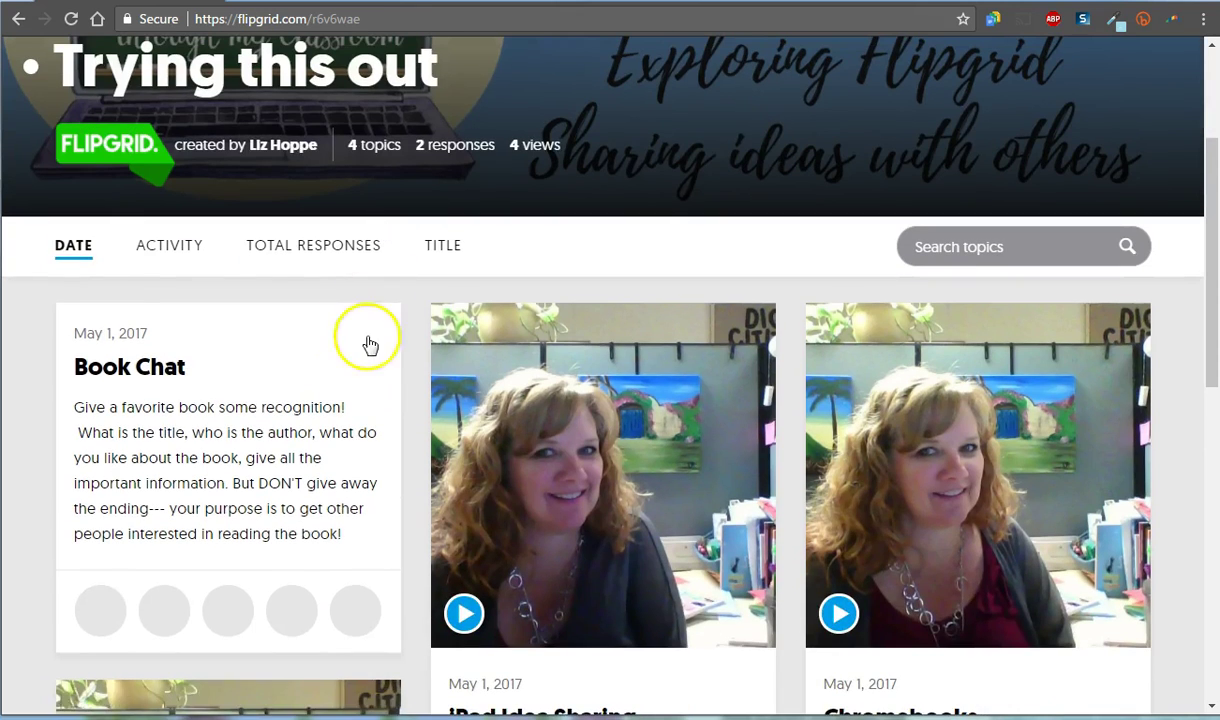
pyautogui.scroll(-1, 332, 385)
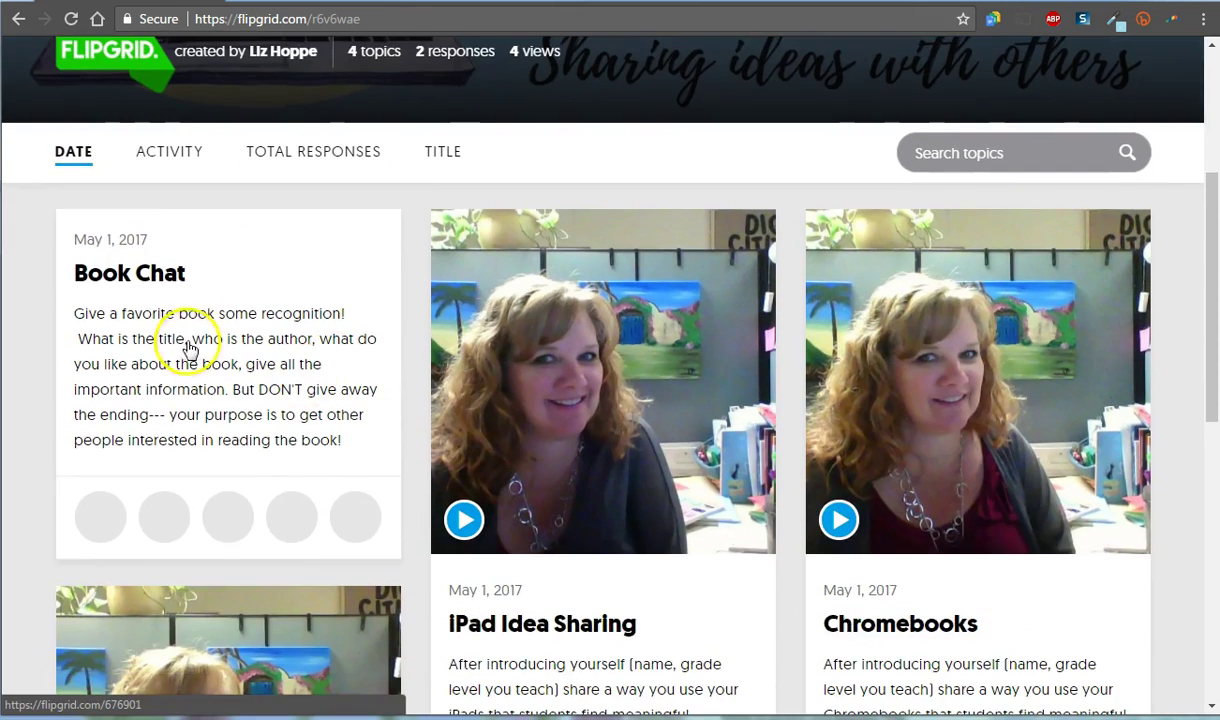
pyautogui.scroll(-2, 197, 295)
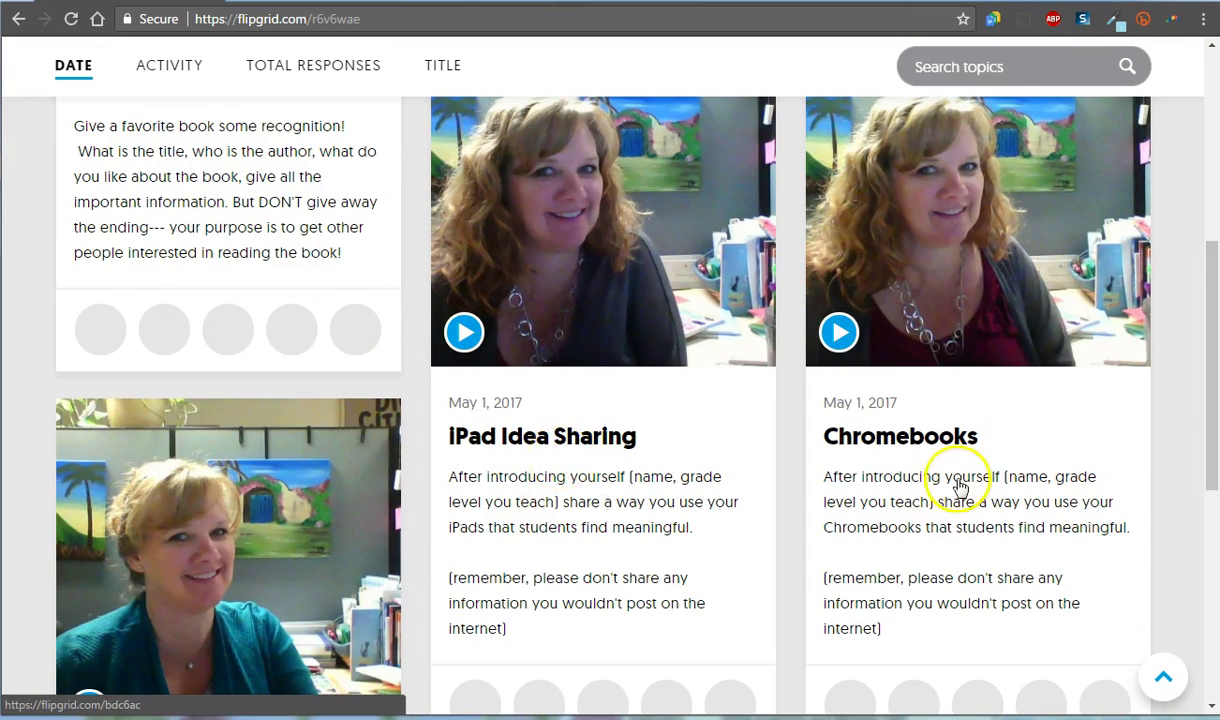
pyautogui.scroll(-4, 953, 452)
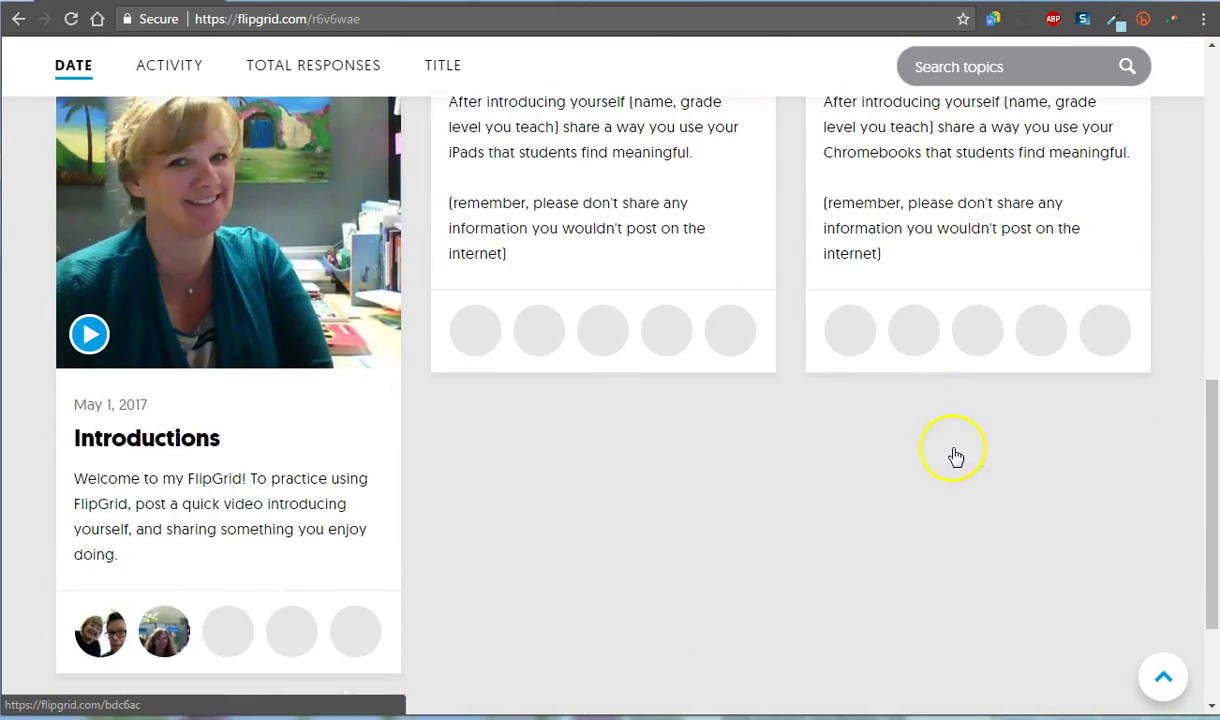
# Step: Open the Introductions topic and scroll down to its two response thumbnails
pyautogui.click(185, 442)
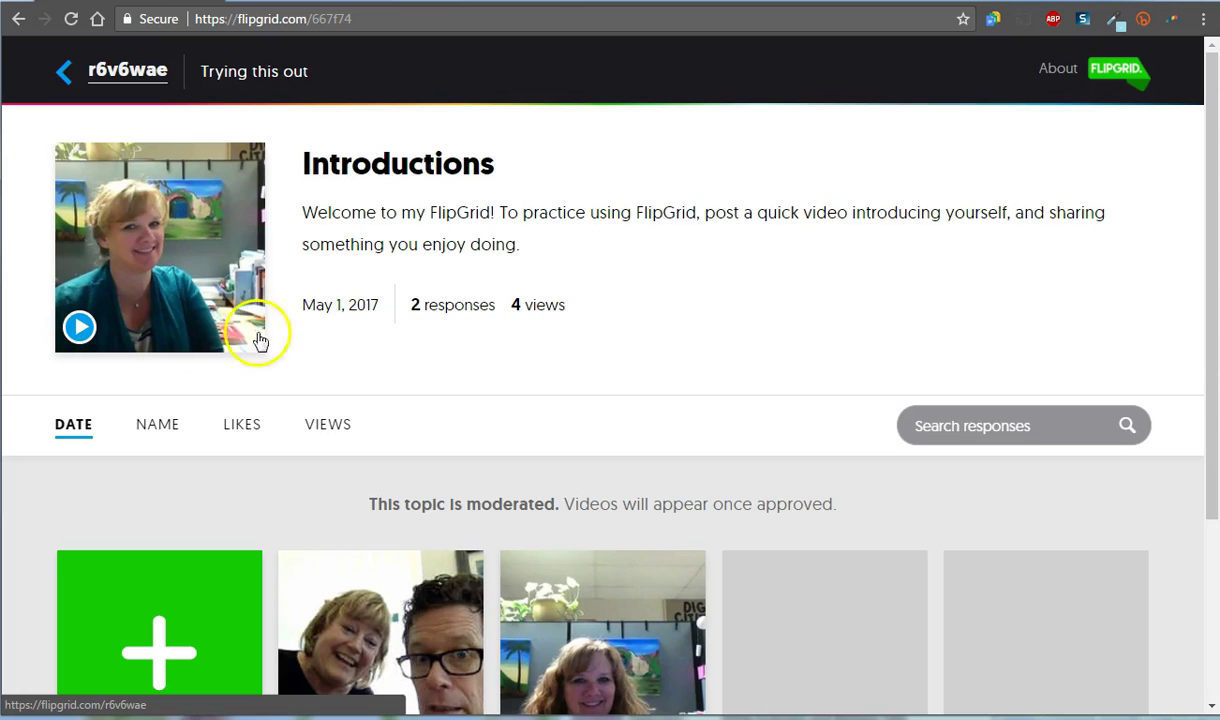
pyautogui.scroll(-2, 356, 350)
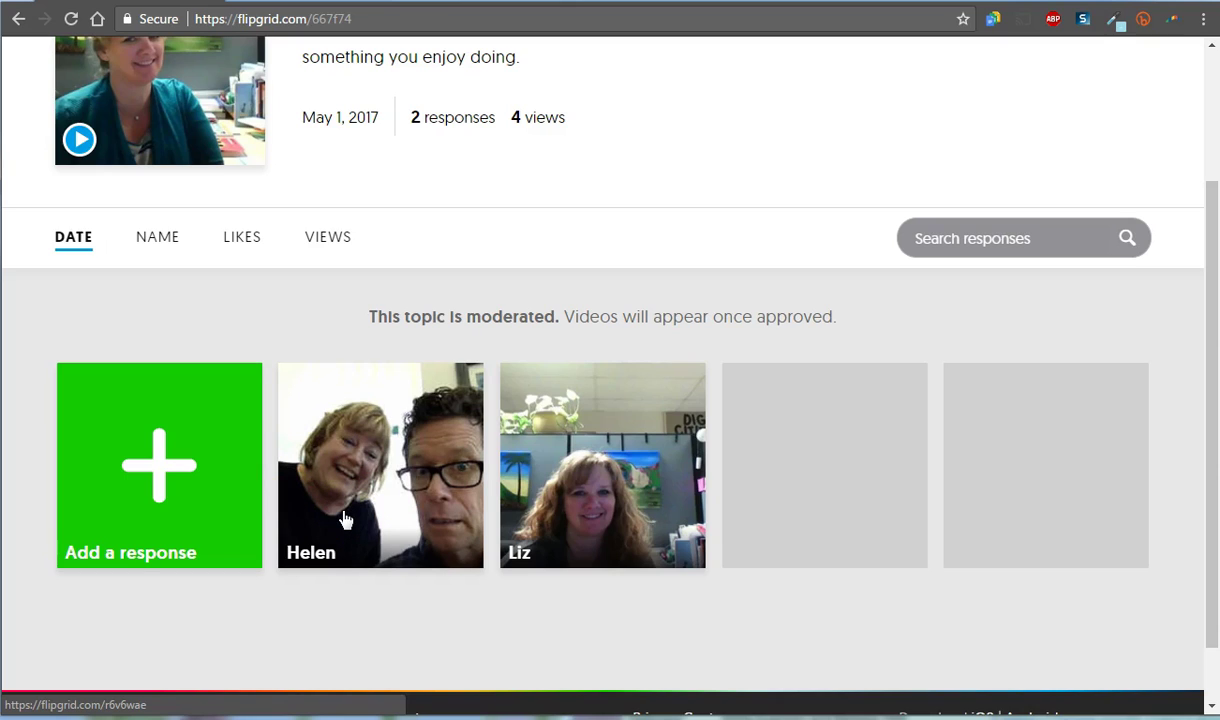
# Step: Allow camera and microphone, record an 8-second video response, and move to the review step
pyautogui.click(160, 470)
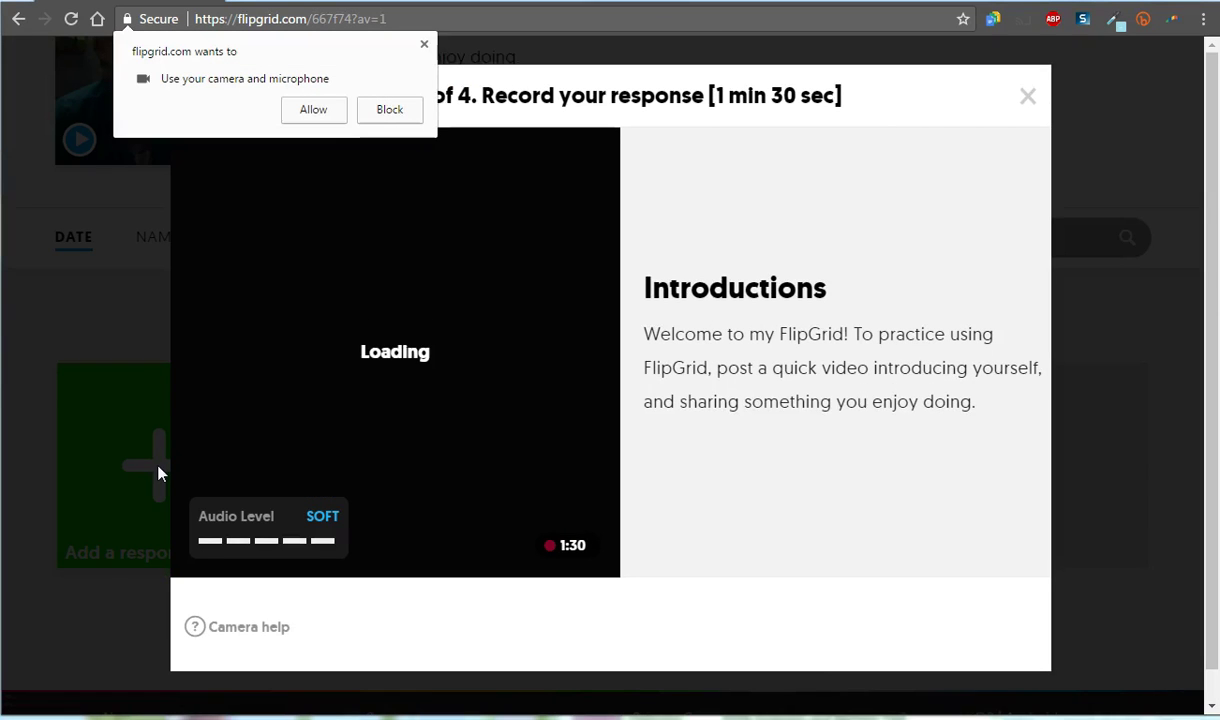
pyautogui.click(316, 112)
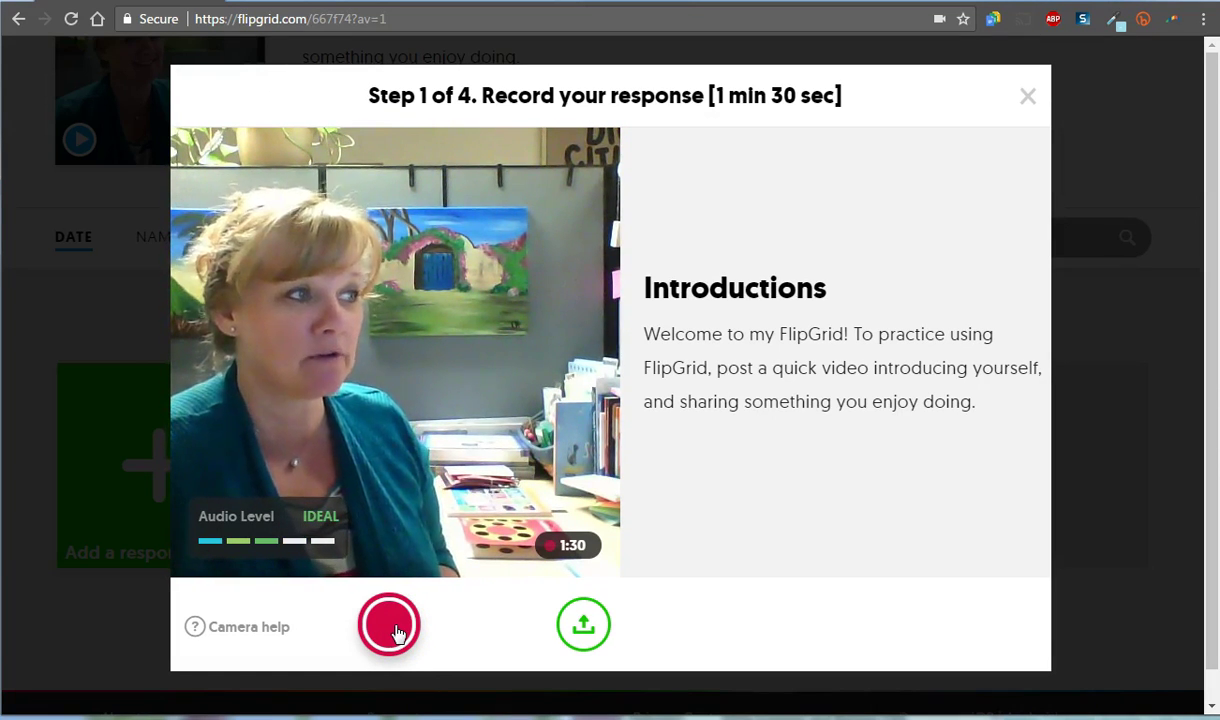
pyautogui.click(397, 632)
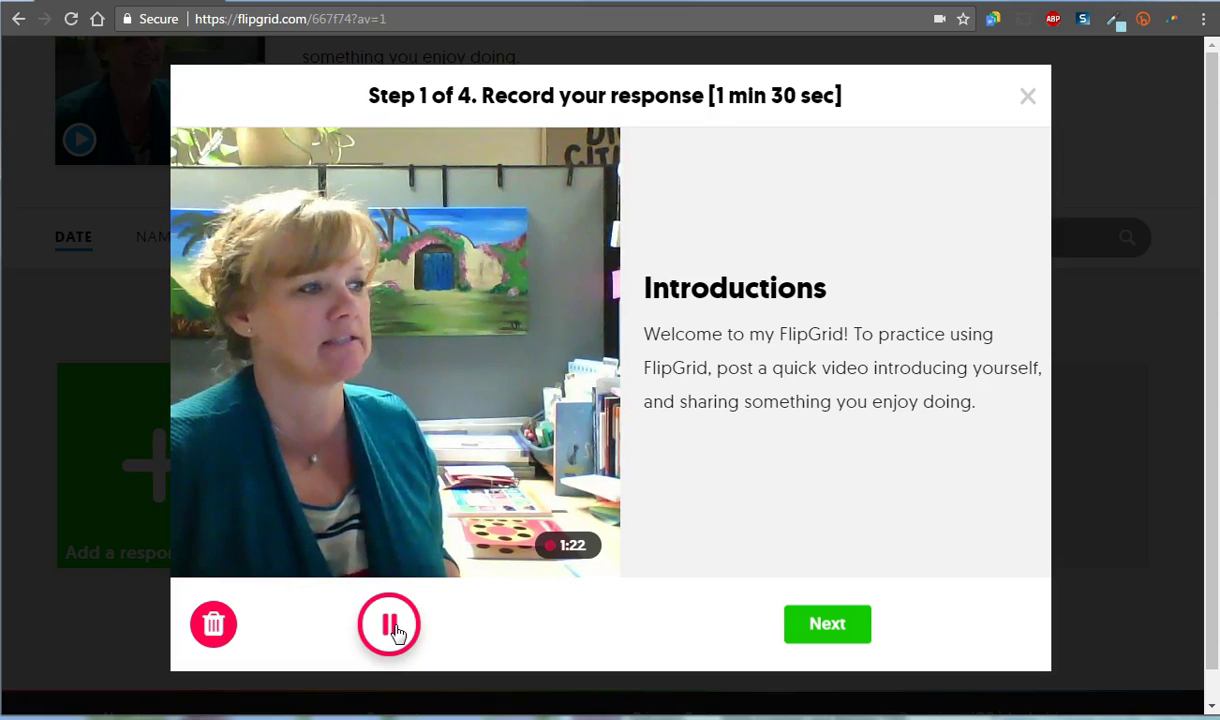
pyautogui.click(397, 630)
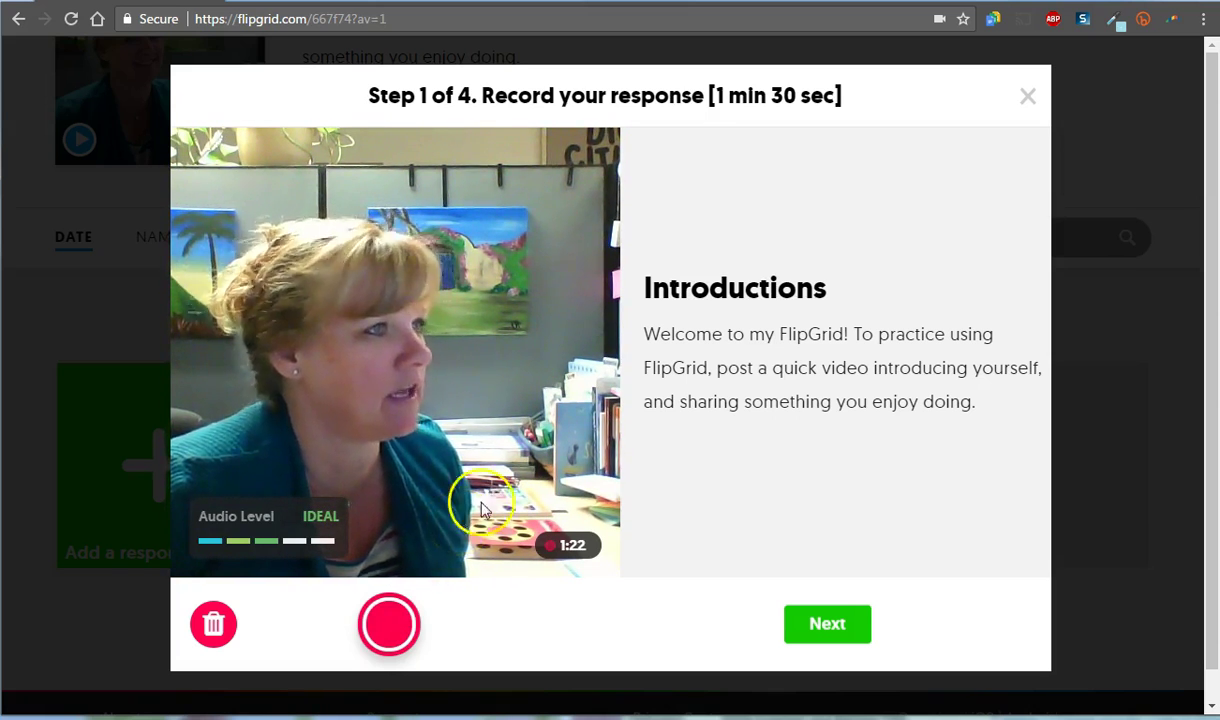
pyautogui.click(836, 632)
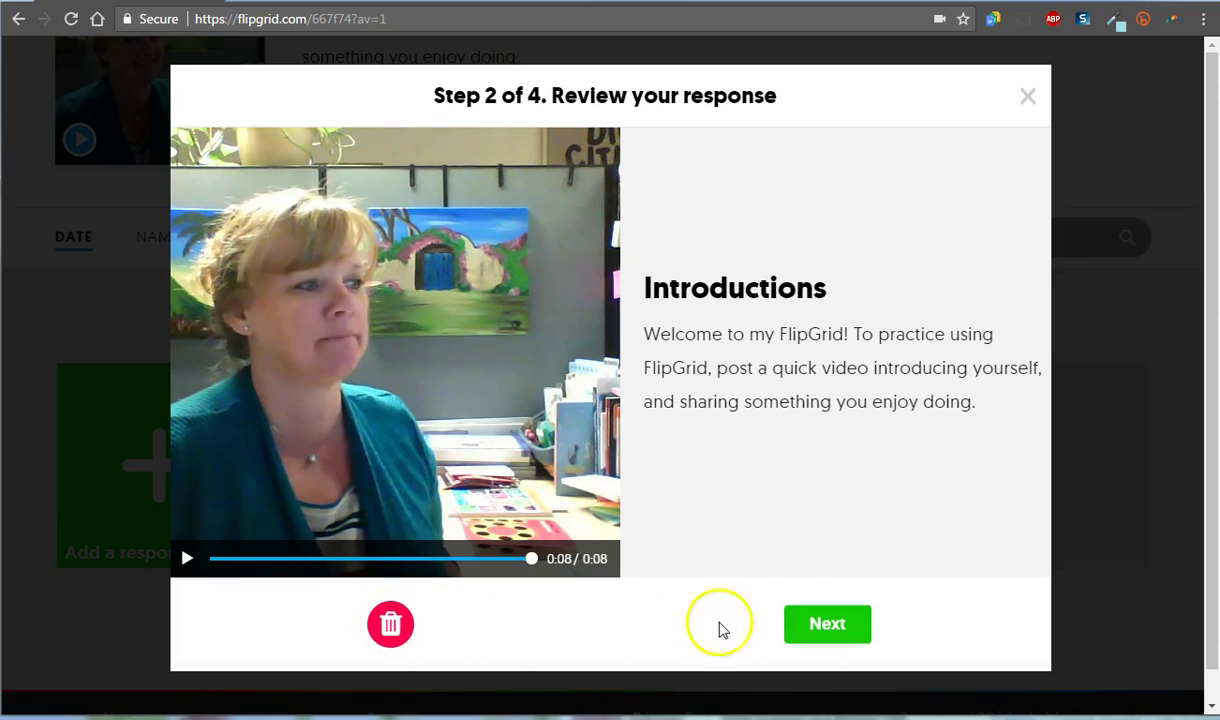
# Step: Accept the recording, snap a selfie, retake it, and upload the video
pyautogui.click(806, 630)
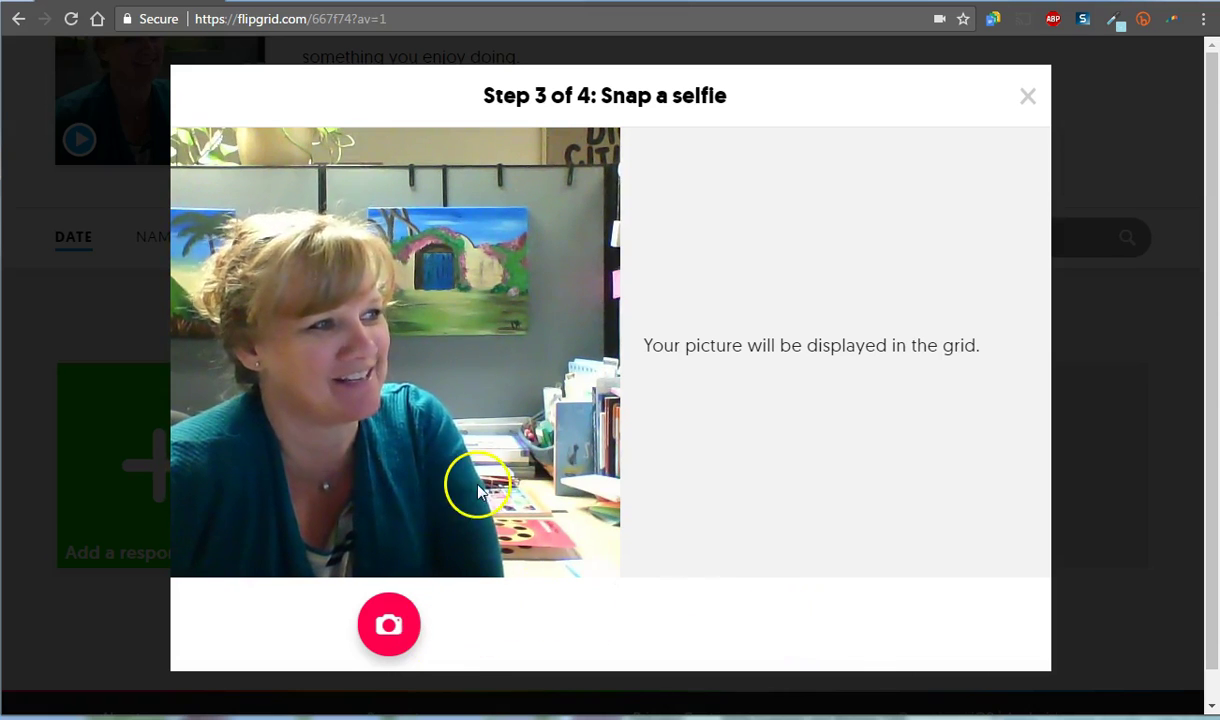
pyautogui.click(392, 628)
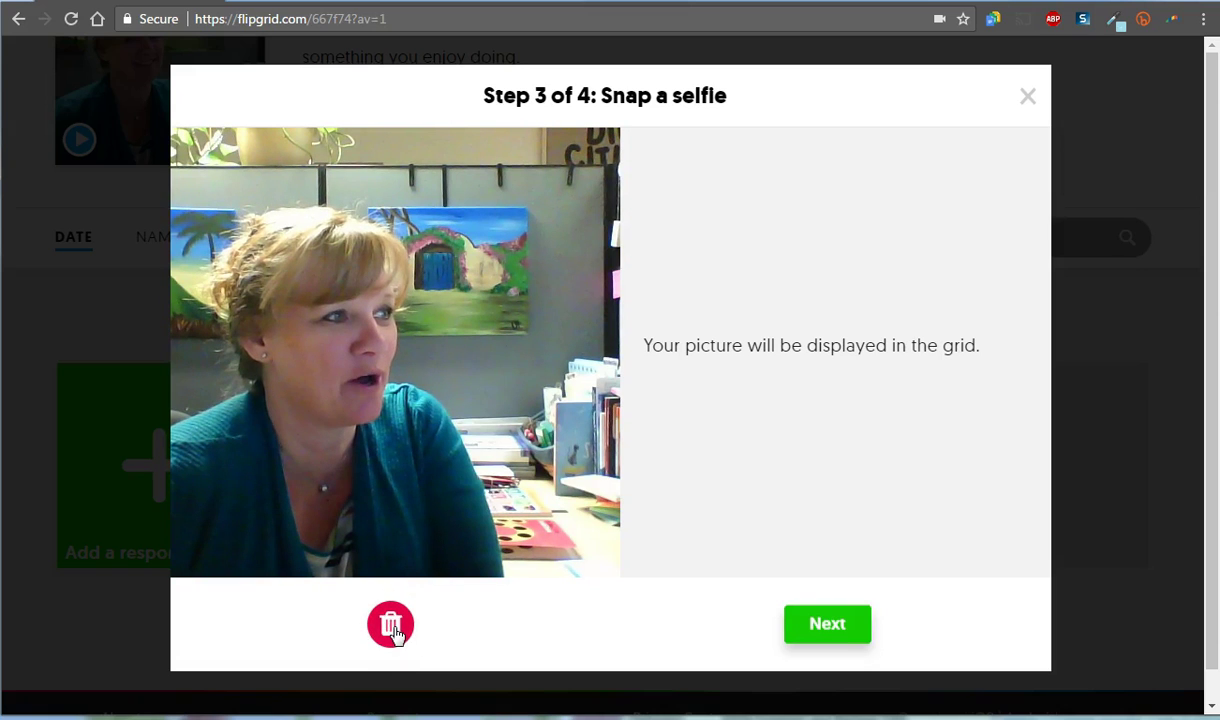
pyautogui.click(391, 626)
pyautogui.click(391, 626)
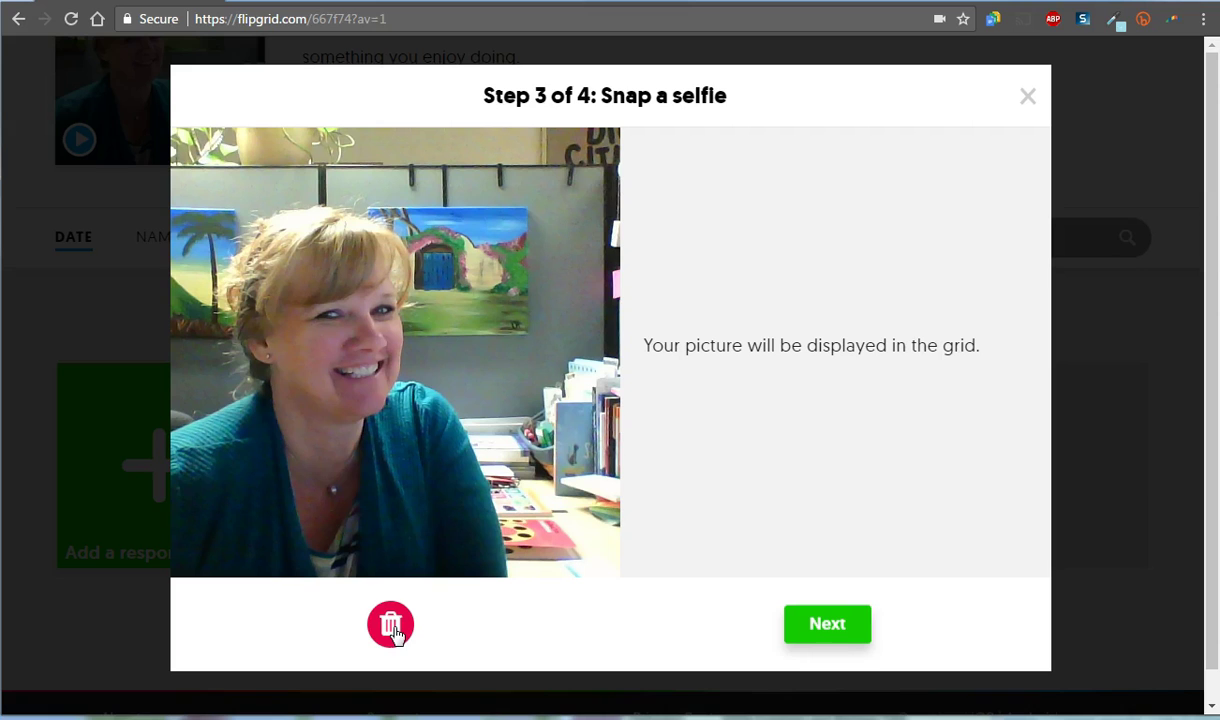
pyautogui.click(826, 628)
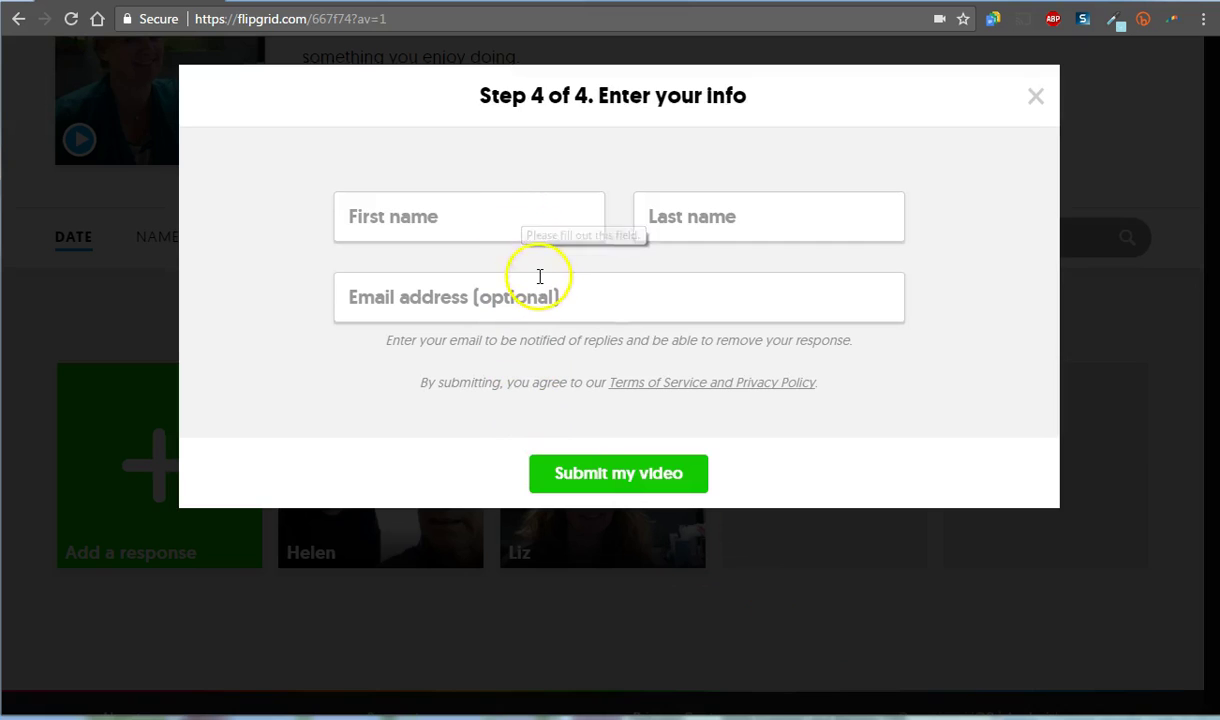
# Step: Enter the responder's first name and try submitting with the last-name field cleared
pyautogui.click(547, 226)
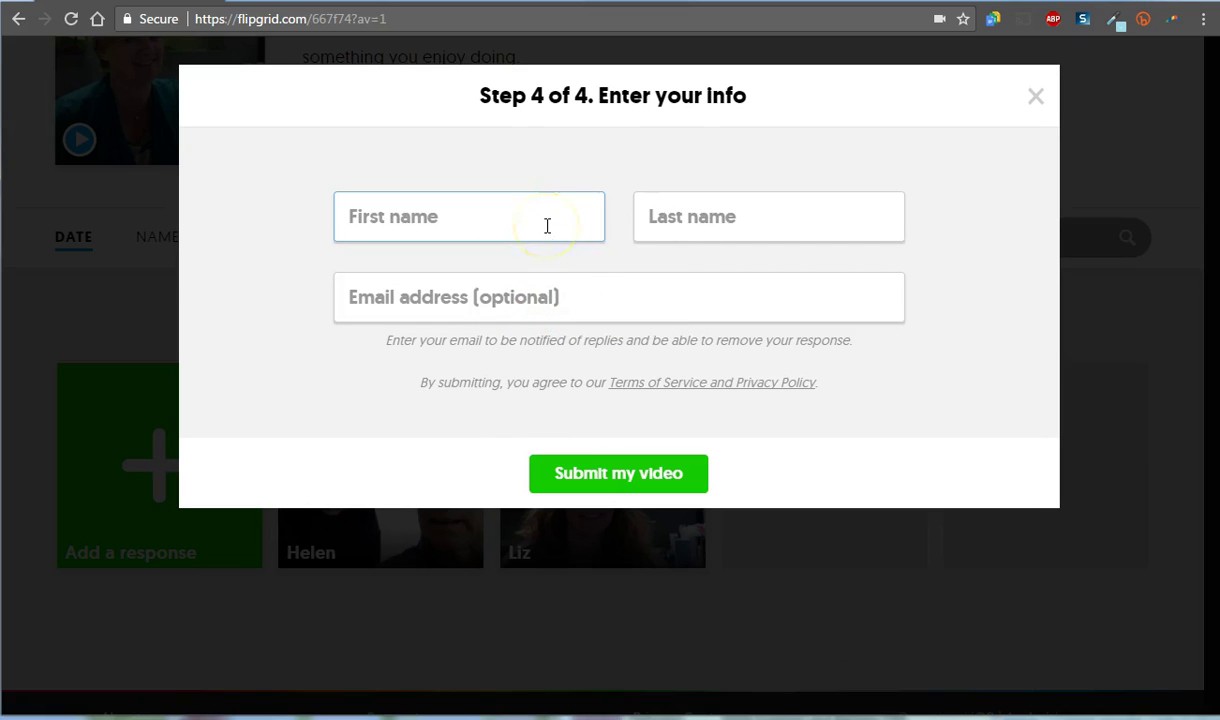
pyautogui.write('Liz')
pyautogui.press('Tab')
pyautogui.write('H')
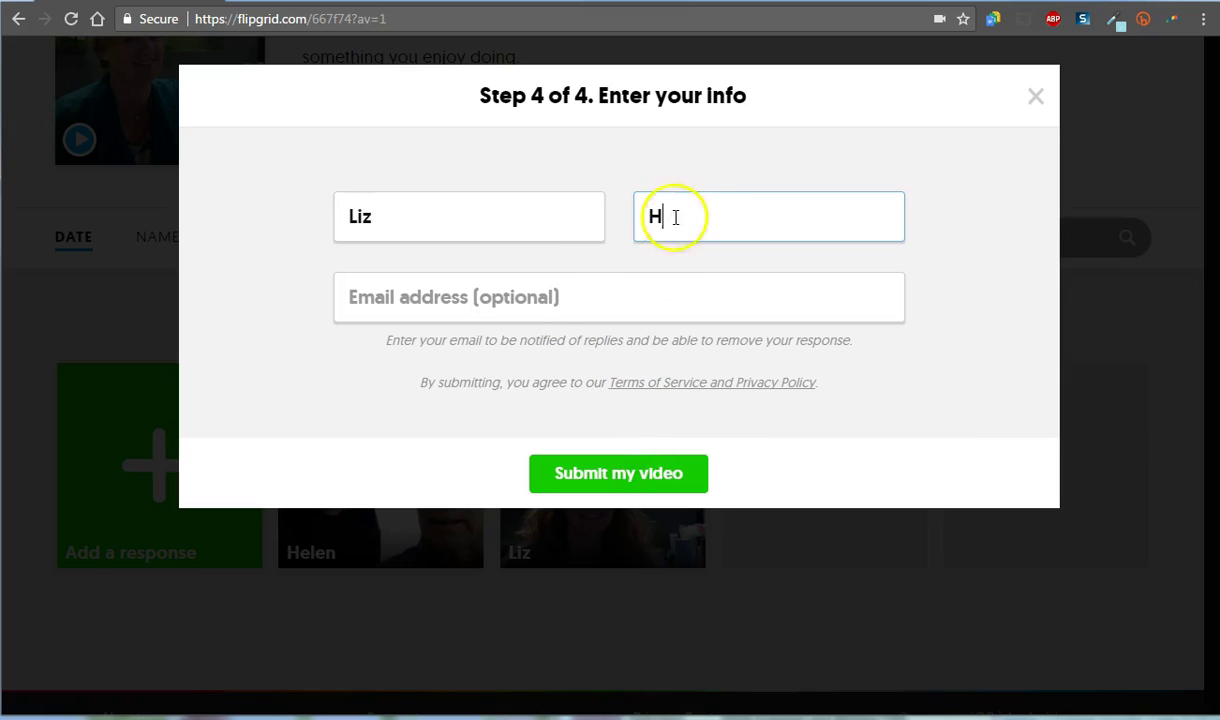
pyautogui.press('BackSpace')
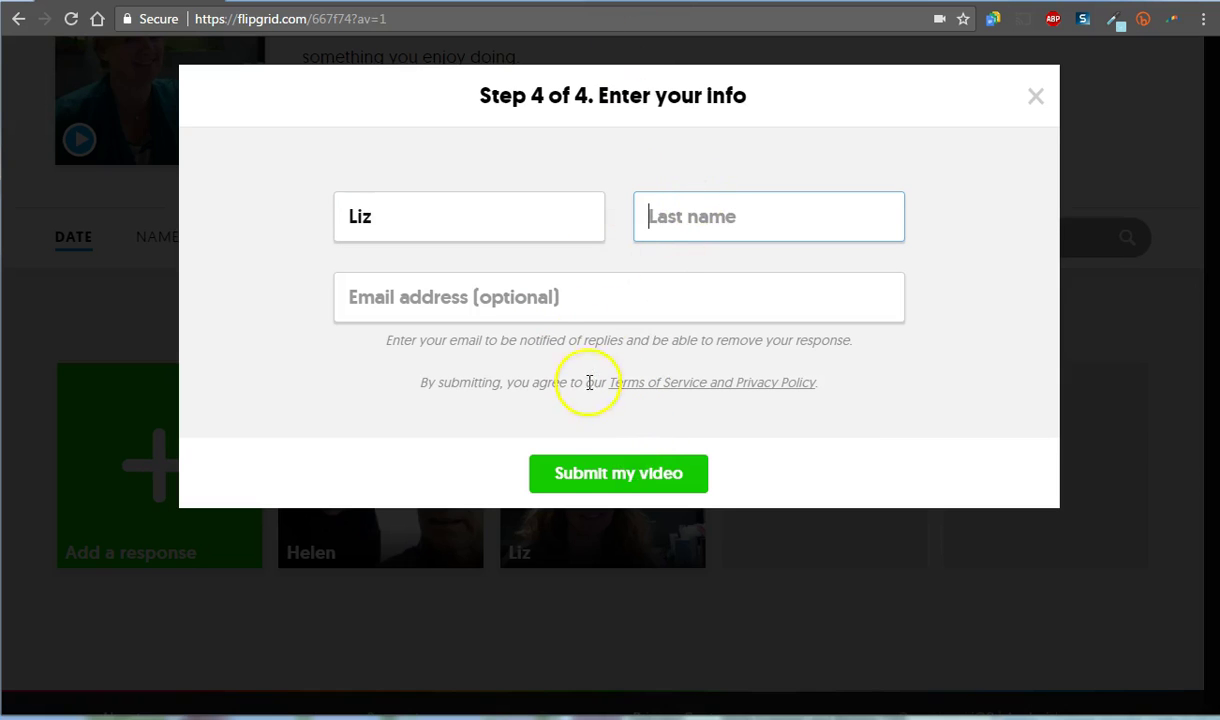
pyautogui.click(605, 487)
# Step: Fill in the capitalized last initial, submit the video, and close the success dialog
pyautogui.click(683, 237)
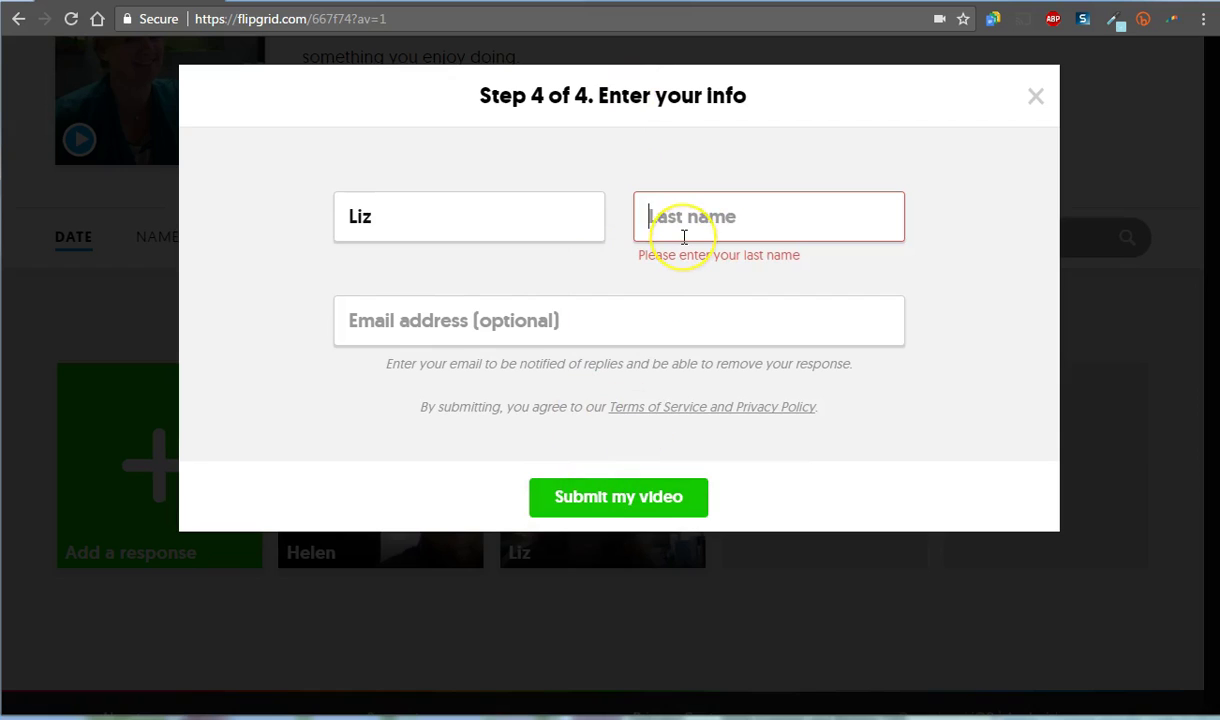
pyautogui.write('h')
pyautogui.press('BackSpace')
pyautogui.write('H')
pyautogui.click(670, 492)
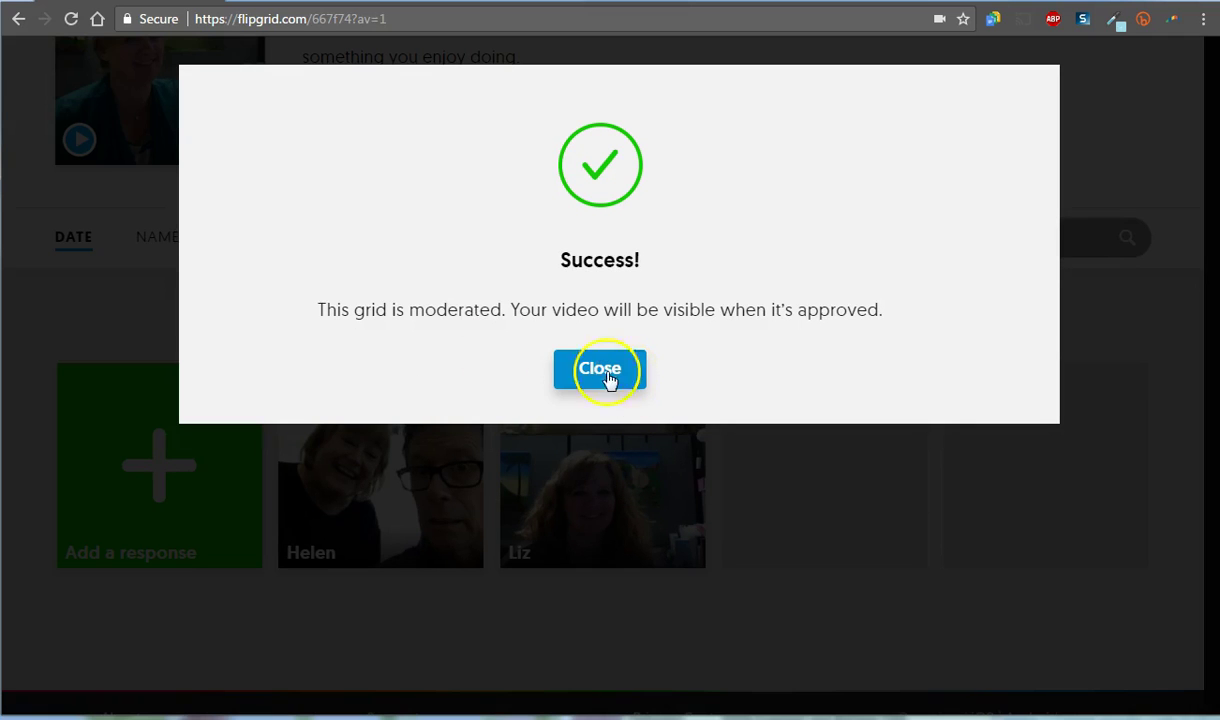
pyautogui.click(630, 385)
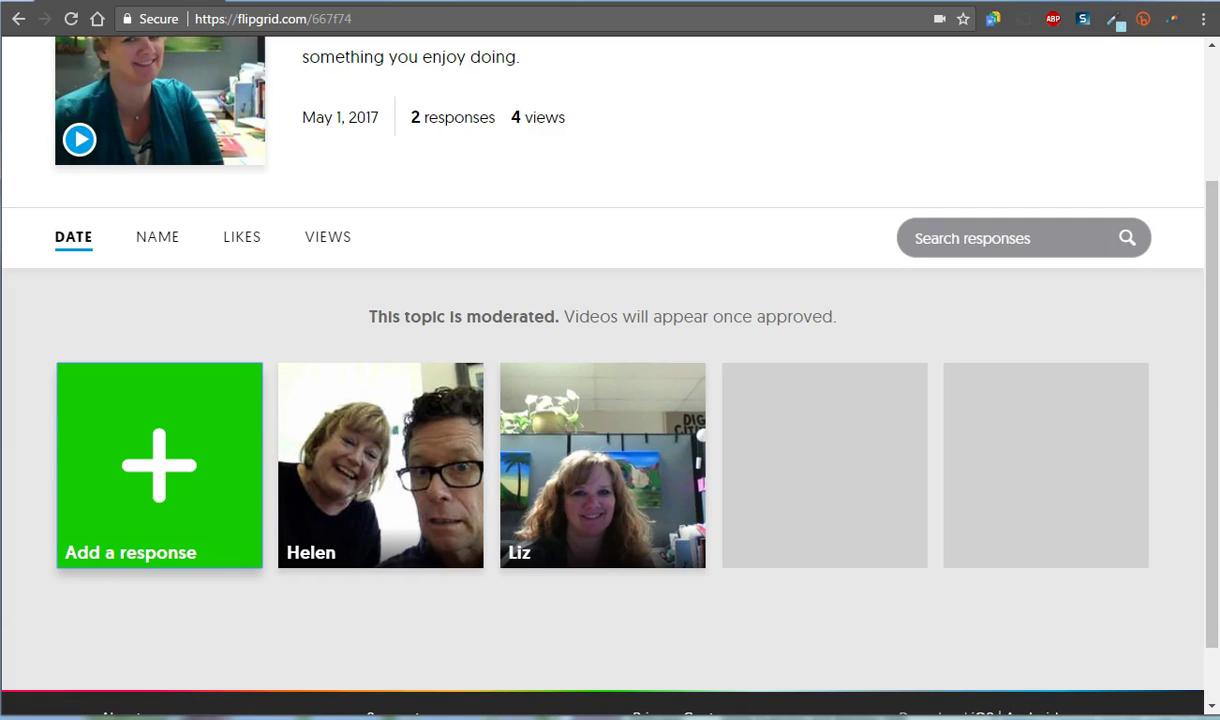
# Step: Reload the page, re-enter the grid password, and scroll to the three responses
pyautogui.click(71, 19)
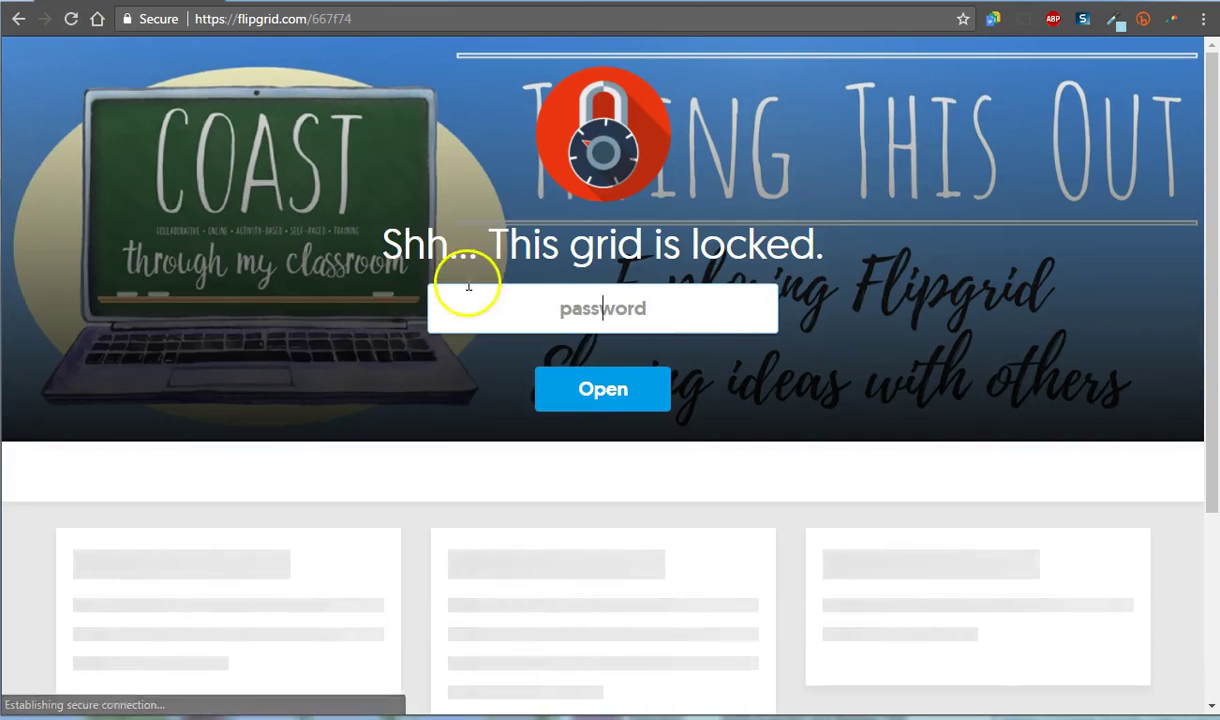
pyautogui.press('Return')
pyautogui.scroll(-2, 617, 428)
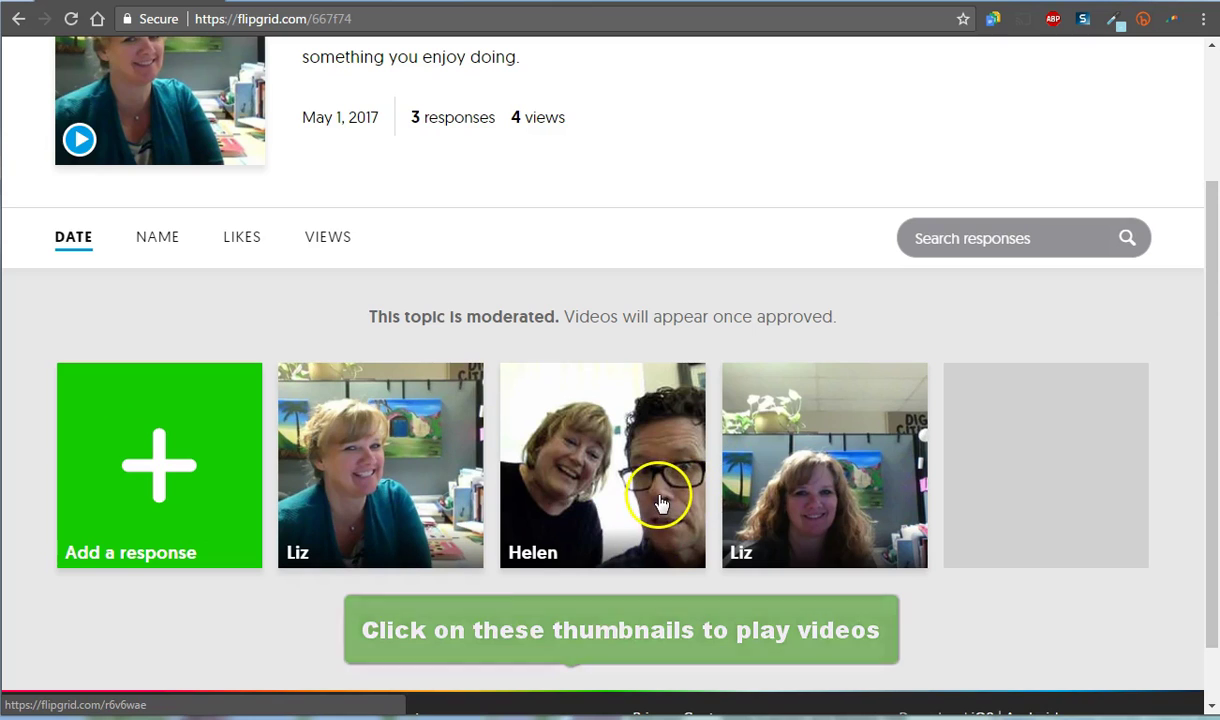
# Step: Go back to the grid page and scroll through Book Chat, iPad Idea Sharing and Chromebooks
pyautogui.scroll(2, 250, 242)
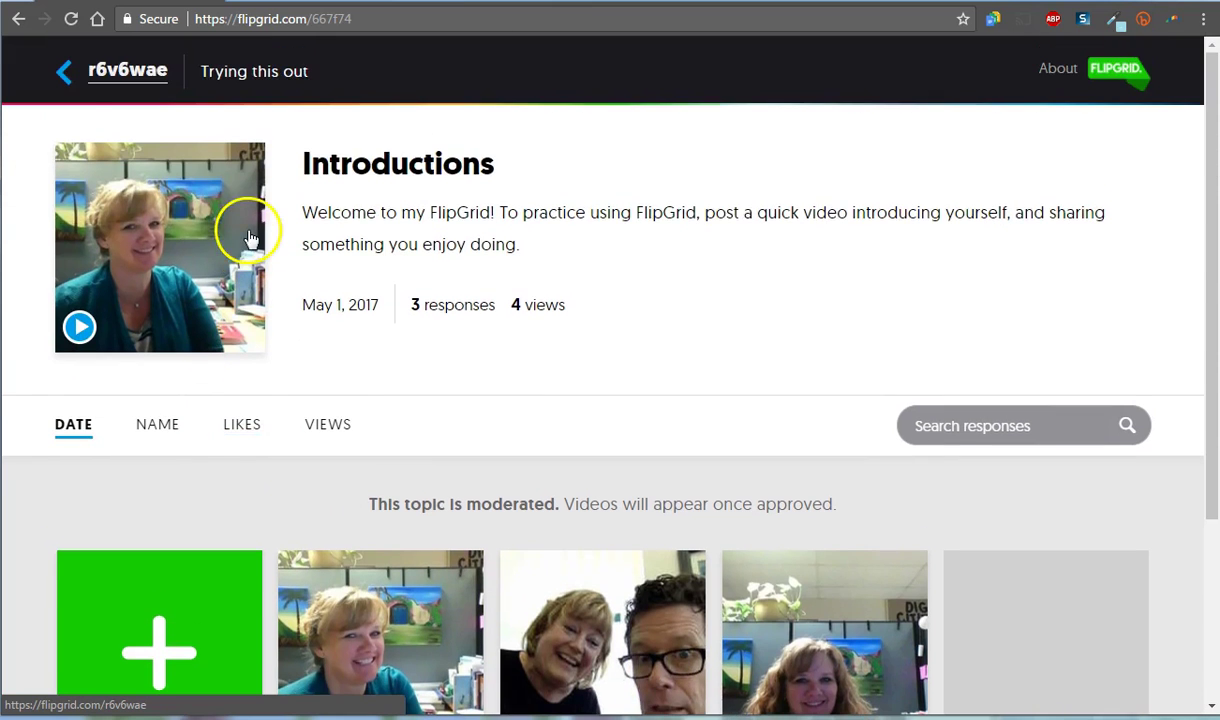
pyautogui.click(70, 76)
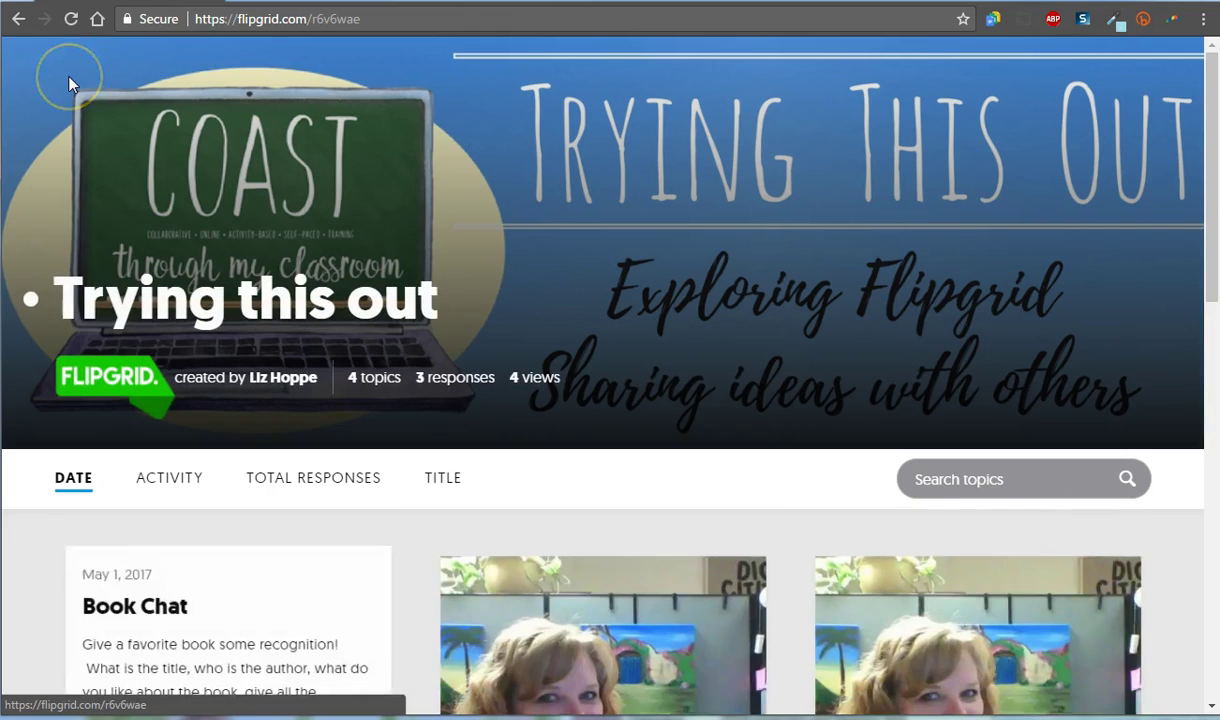
pyautogui.scroll(-3, 340, 191)
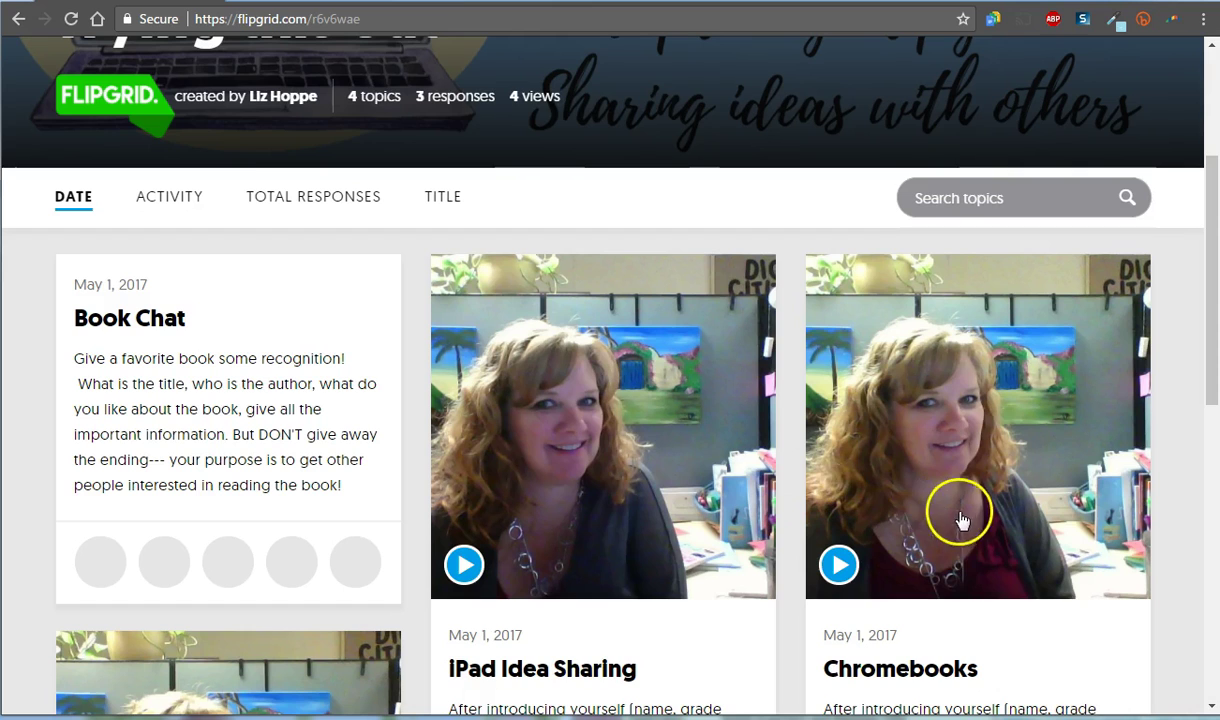
pyautogui.scroll(-3, 958, 520)
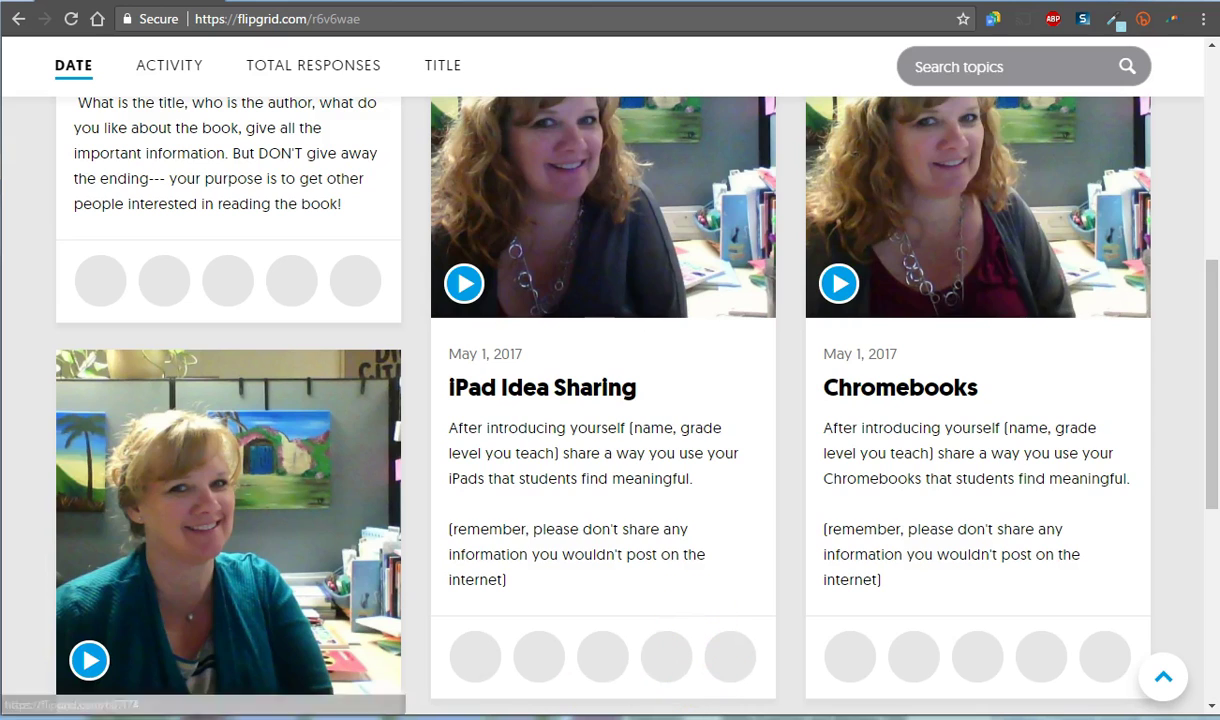
pyautogui.click(90, 705)
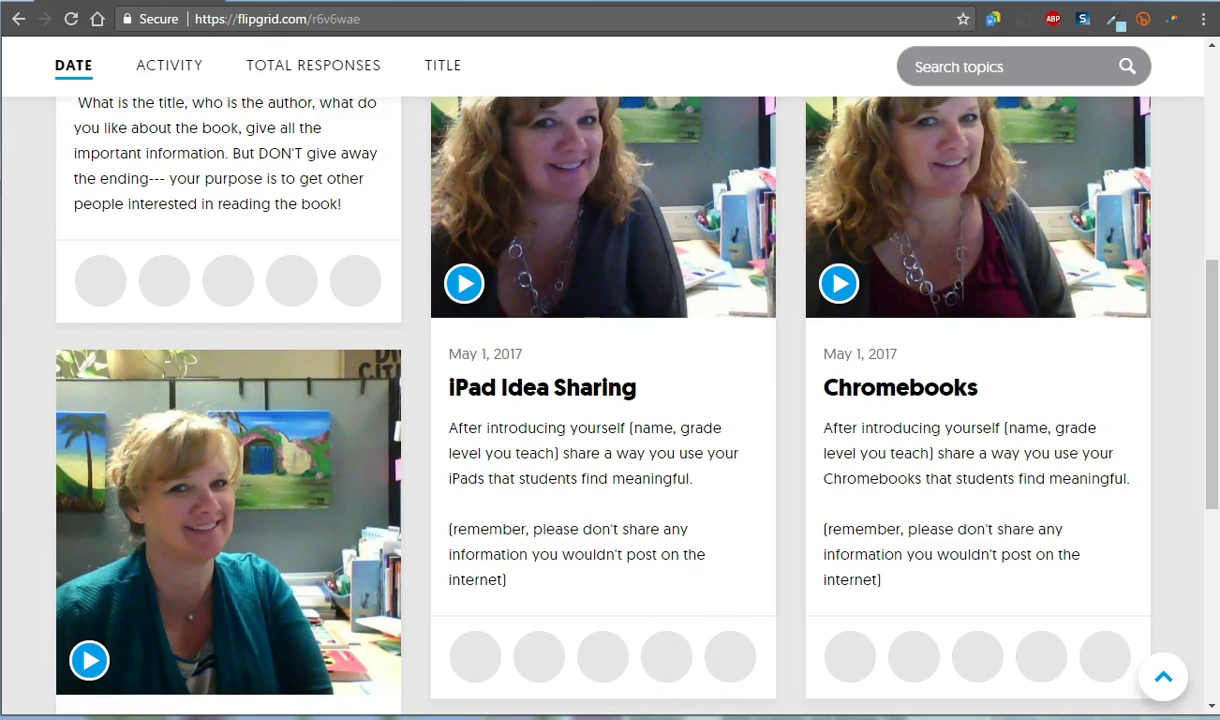